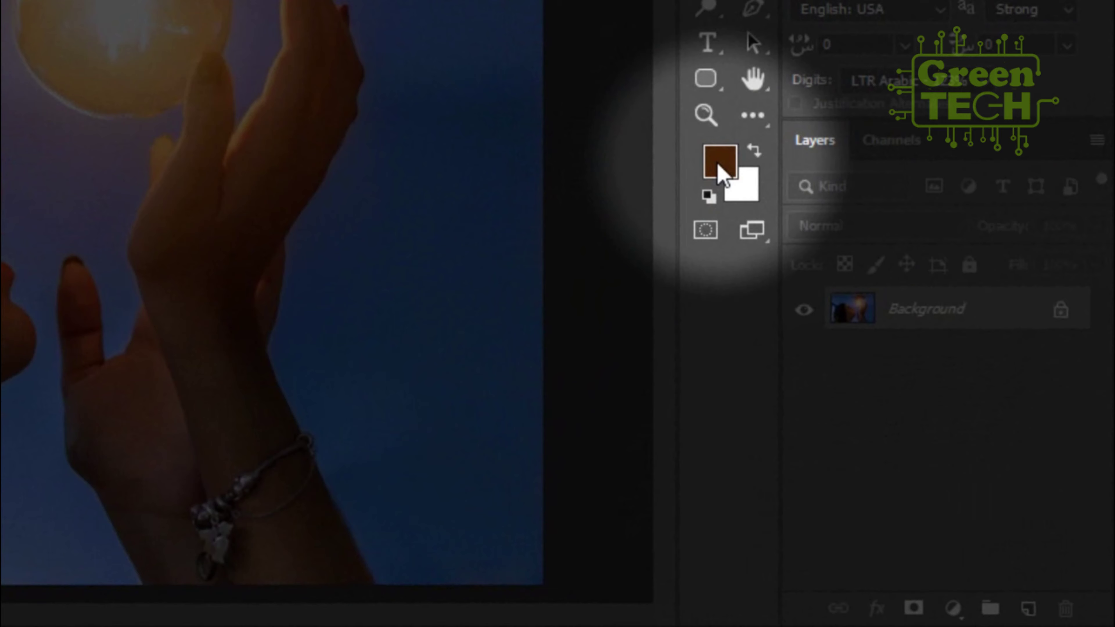
# Step: Sample the glowing bulb's orange (f7b859) as the foreground colour
pyautogui.click(720, 171)
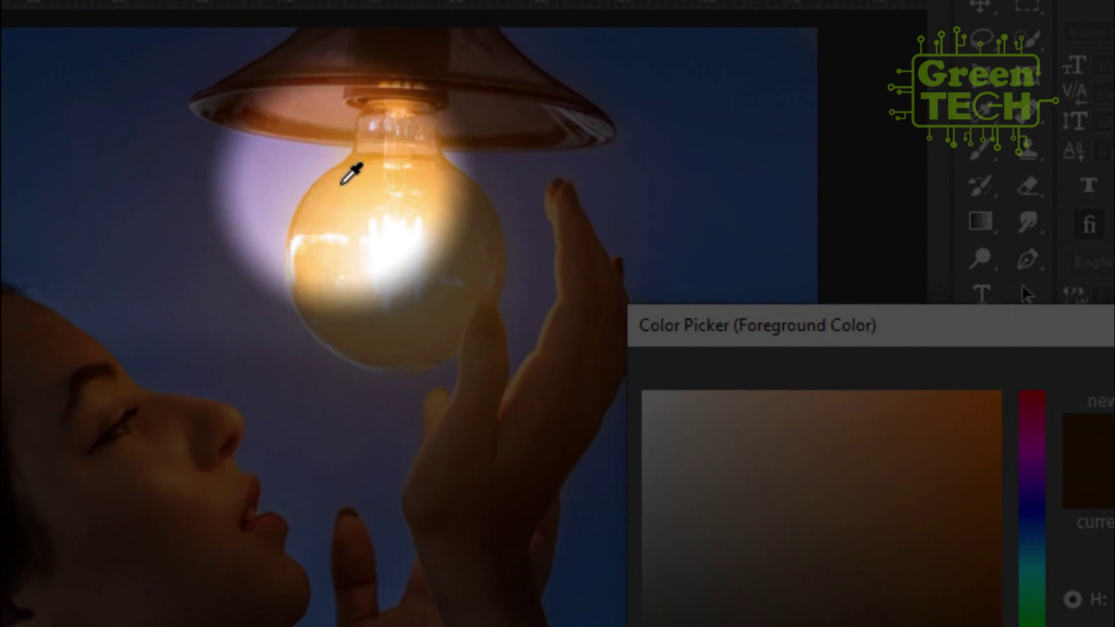
pyautogui.click(348, 177)
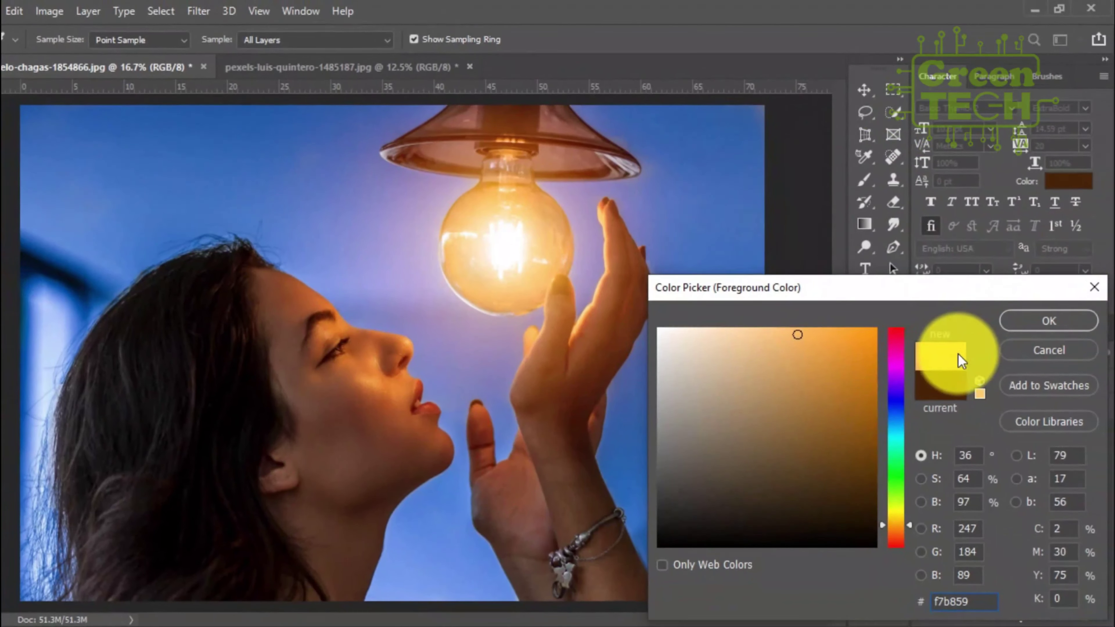
pyautogui.click(1045, 321)
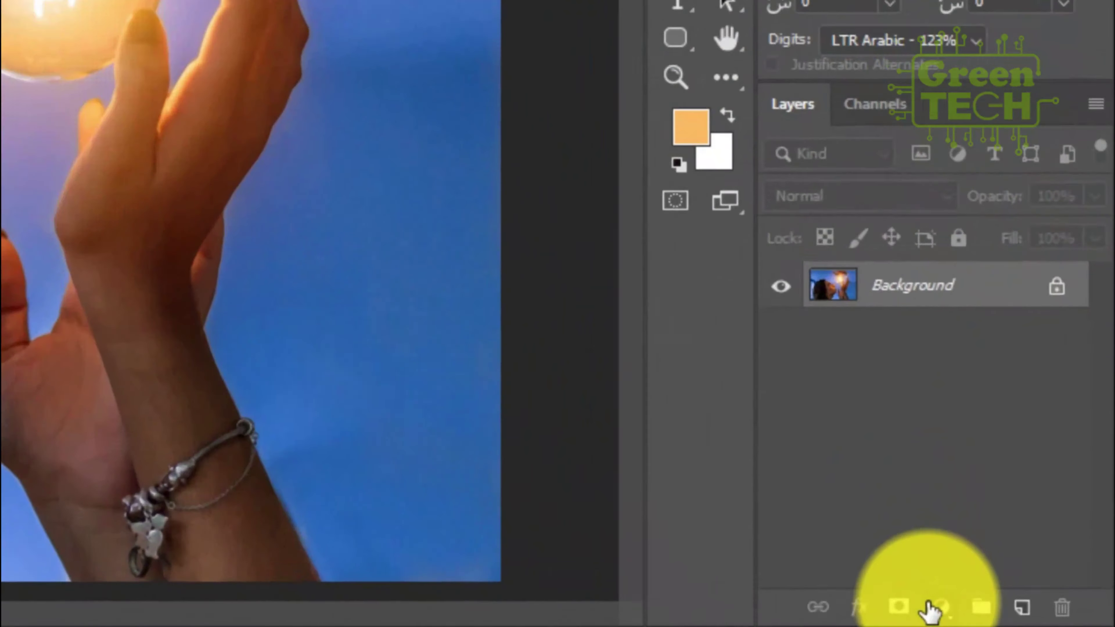
# Step: Add a Solid Color fill layer in that orange and set it to Overlay blending
pyautogui.click(1015, 615)
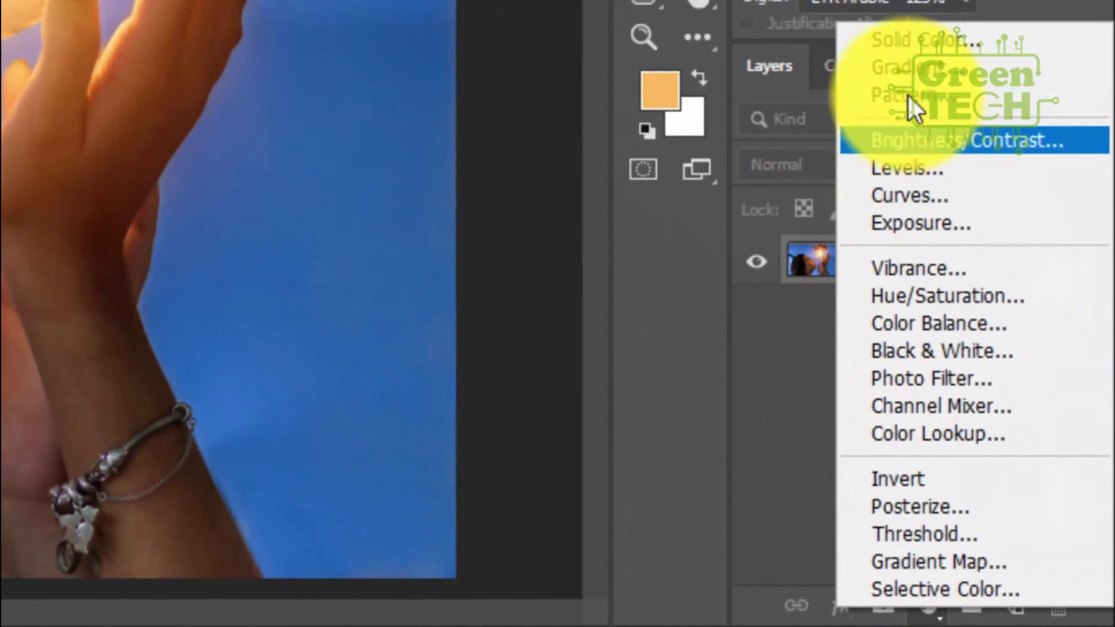
pyautogui.click(918, 80)
pyautogui.click(961, 93)
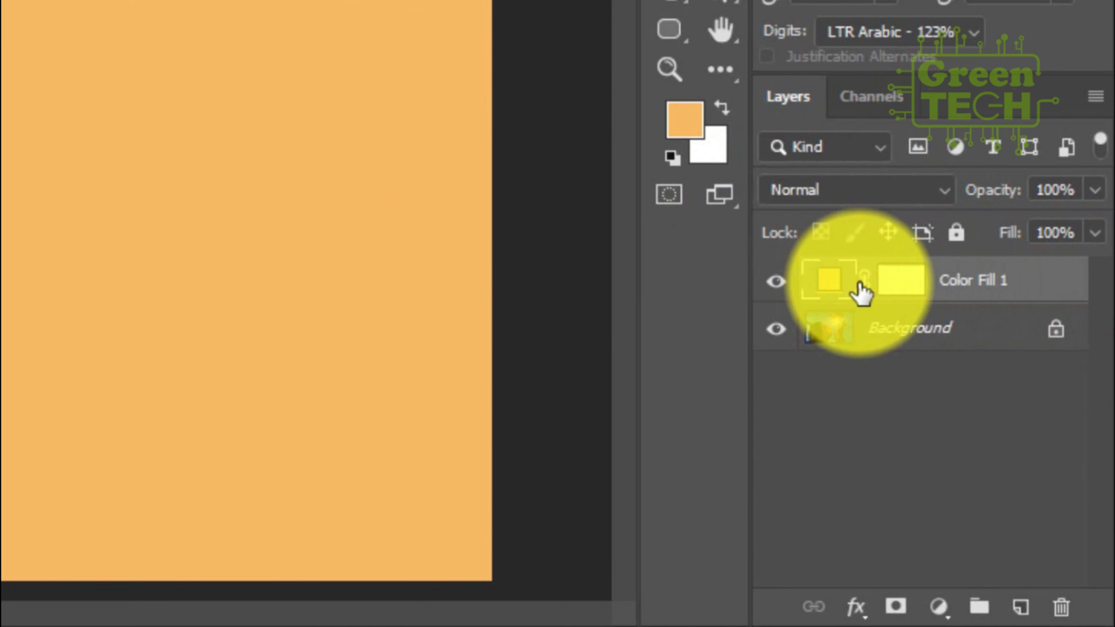
pyautogui.click(867, 192)
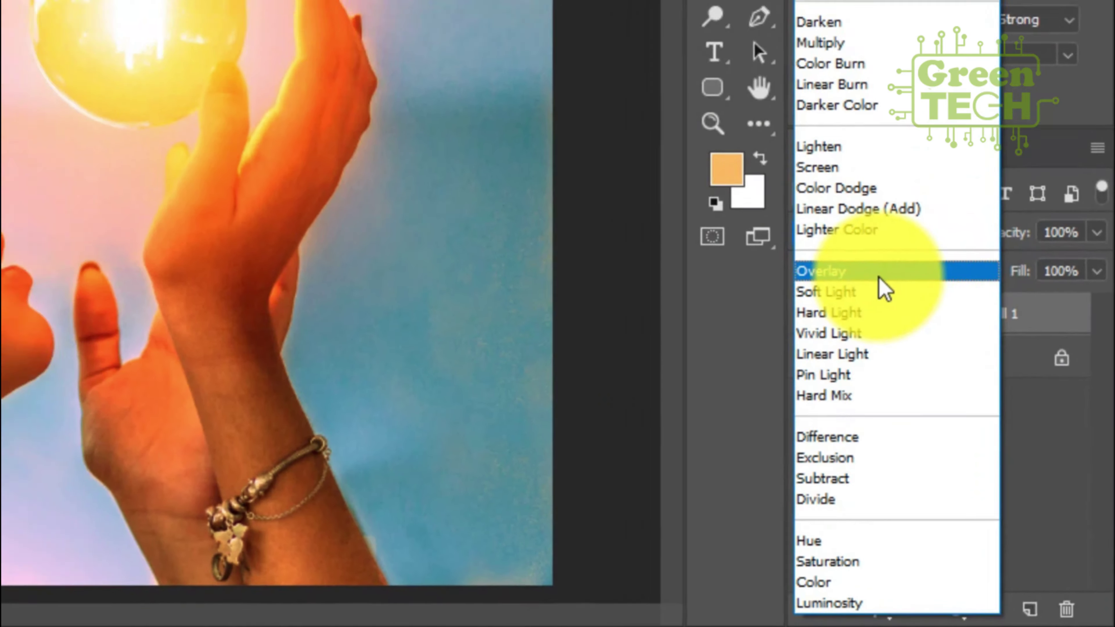
pyautogui.click(856, 233)
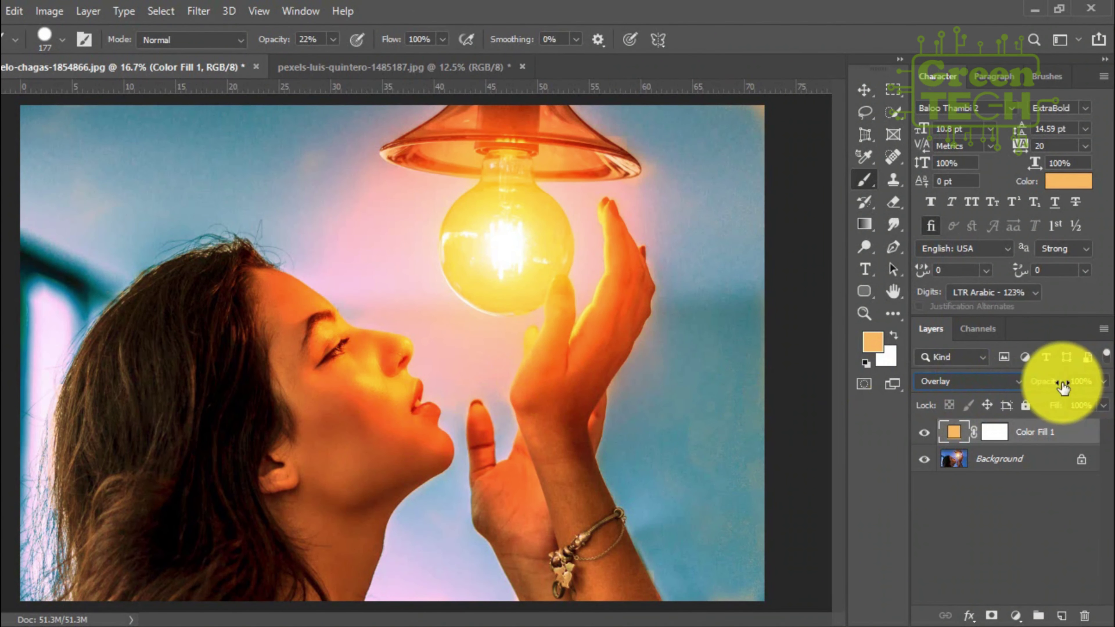
# Step: Drop Color Fill 1's opacity to 0%, then raise it back to about 67%
pyautogui.click(1102, 382)
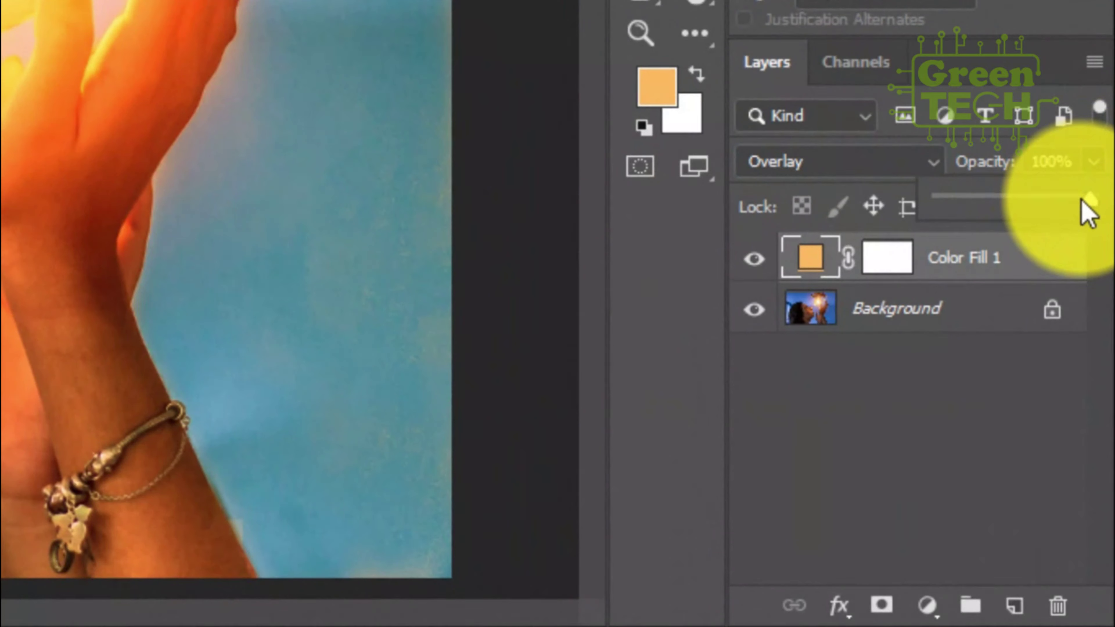
pyautogui.moveTo(1090, 203); pyautogui.dragTo(831, 212)
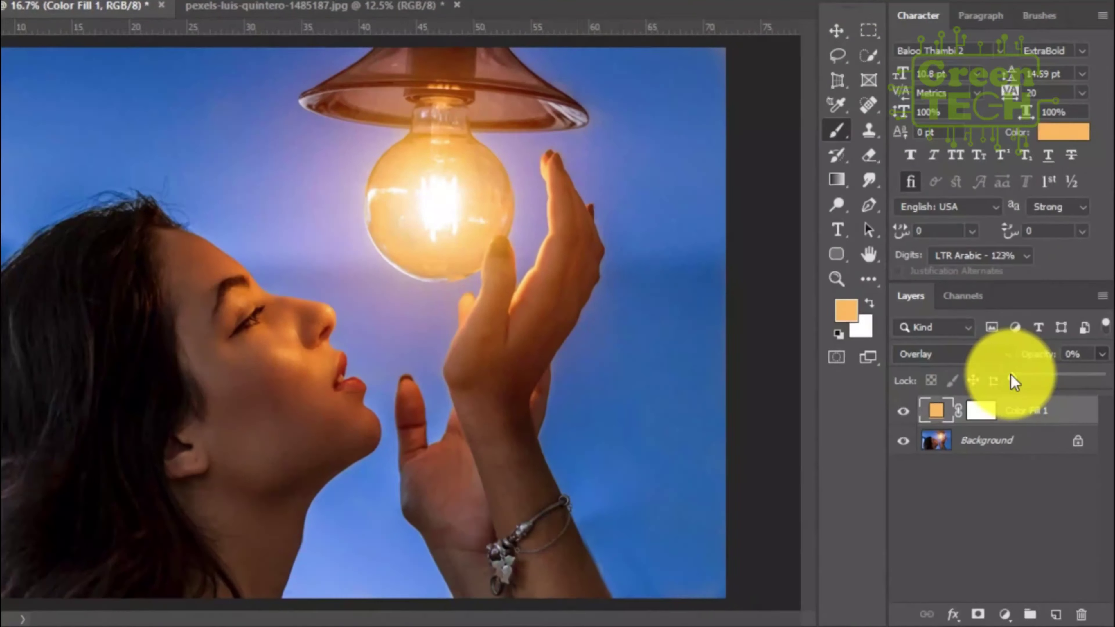
pyautogui.moveTo(1015, 399); pyautogui.dragTo(1038, 406)
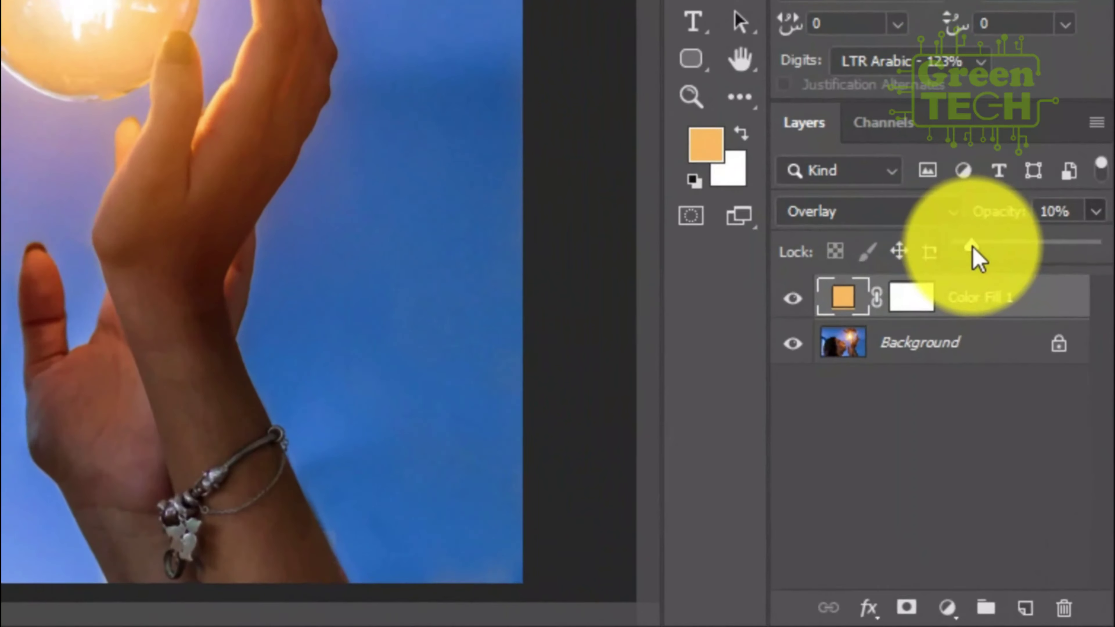
pyautogui.moveTo(982, 246)
pyautogui.mouseDown()
pyautogui.moveTo(1050, 410)
pyautogui.moveTo(1111, 417)
pyautogui.moveTo(1058, 412)
pyautogui.mouseUp()
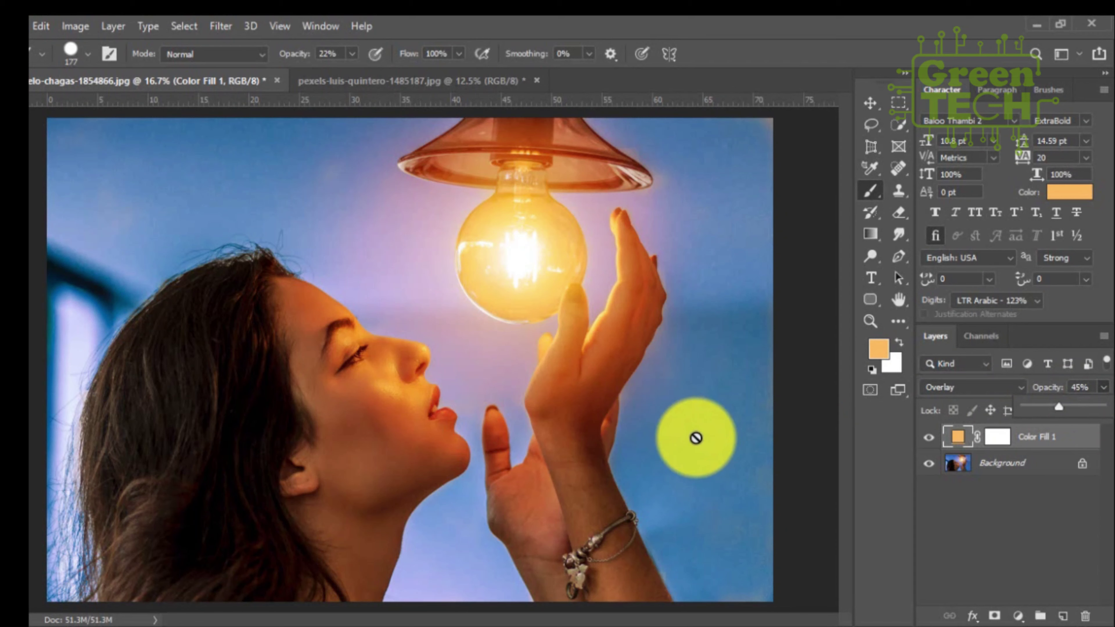
pyautogui.moveTo(1058, 406); pyautogui.dragTo(1074, 413)
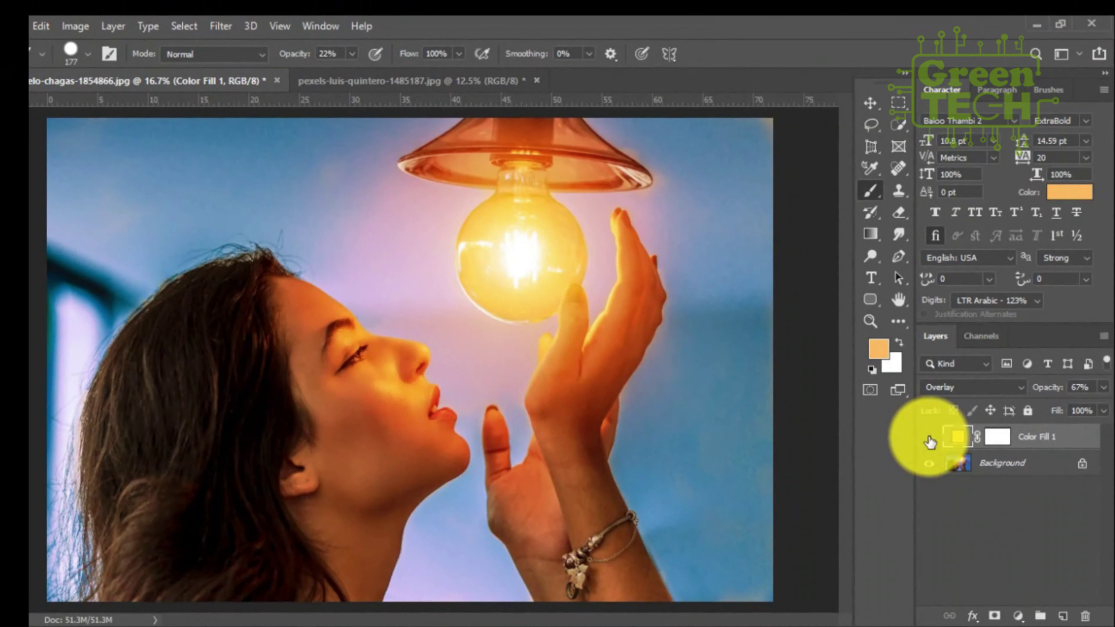
# Step: Hide and show Color Fill 1 to compare, then switch to pexels-luis-quintero-1485187.jpg
pyautogui.click(928, 437)
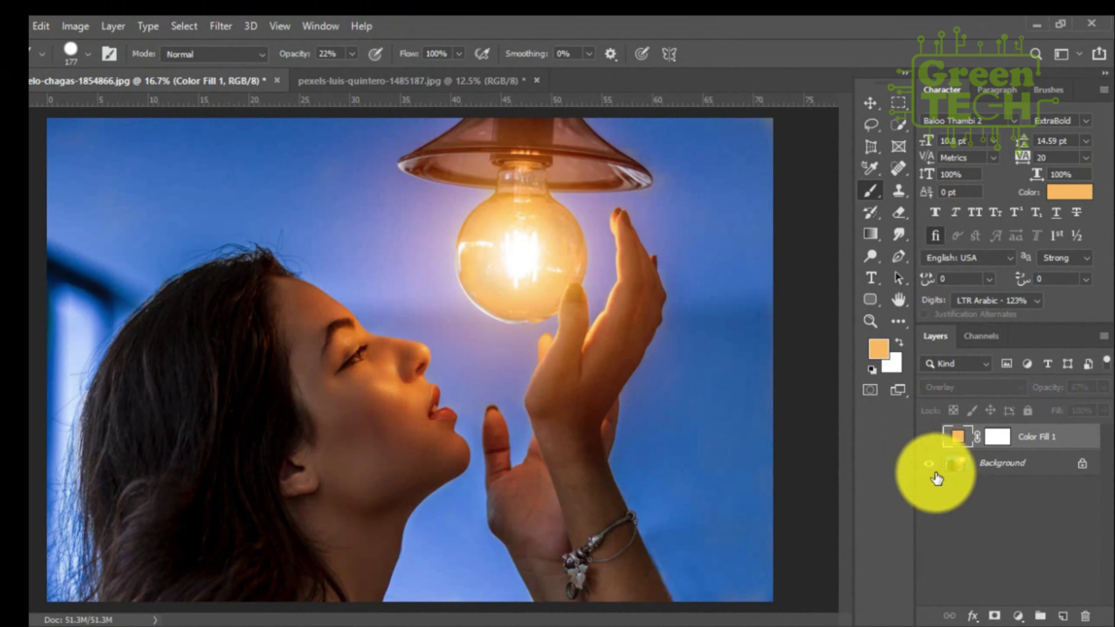
pyautogui.click(928, 438)
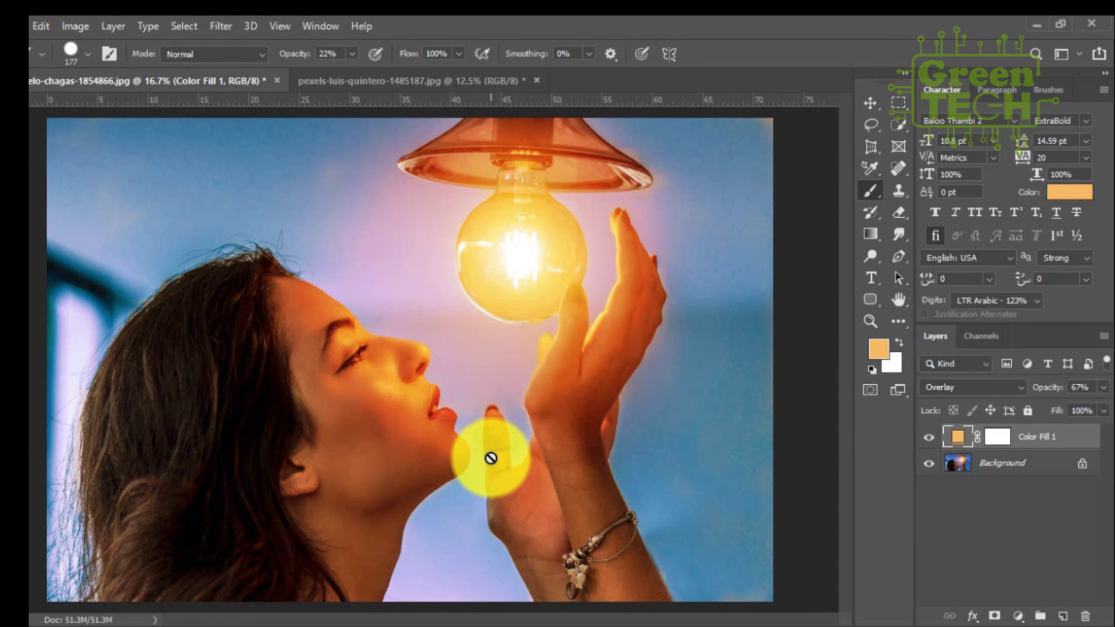
pyautogui.hotkey('ctrl', 'Tab')
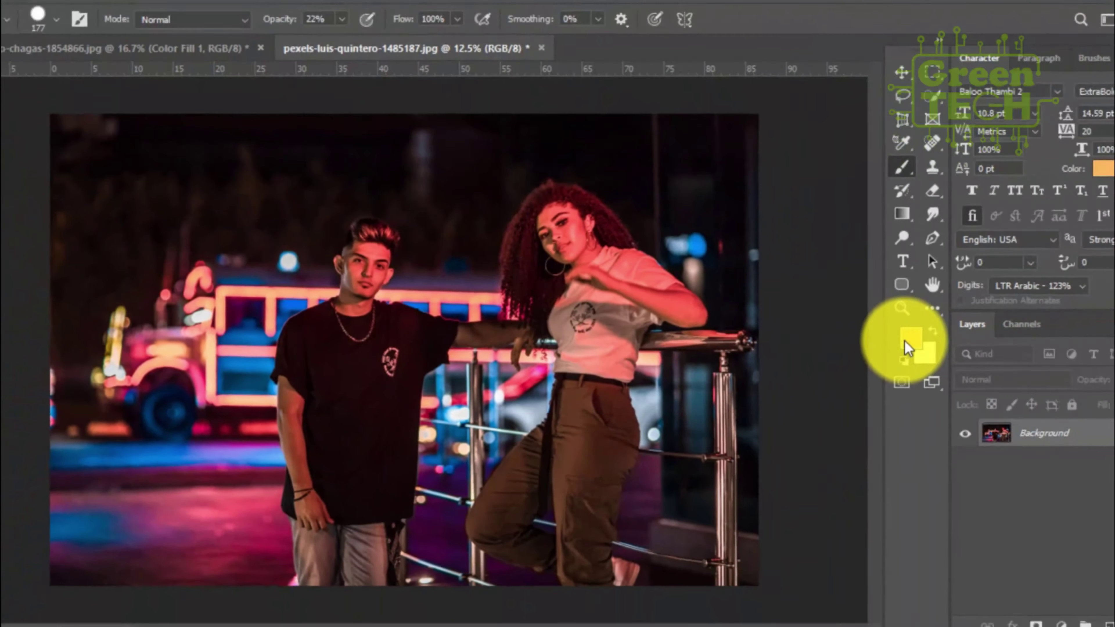
# Step: Sample a light orange (ffad75) from the couple photo as the foreground colour
pyautogui.click(867, 349)
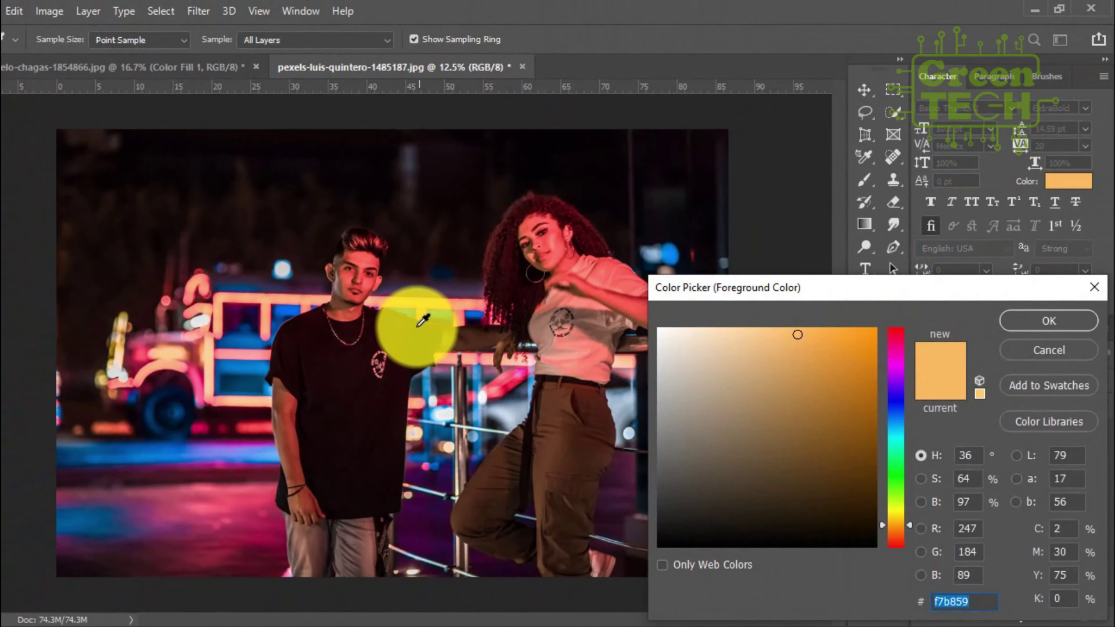
pyautogui.click(286, 299)
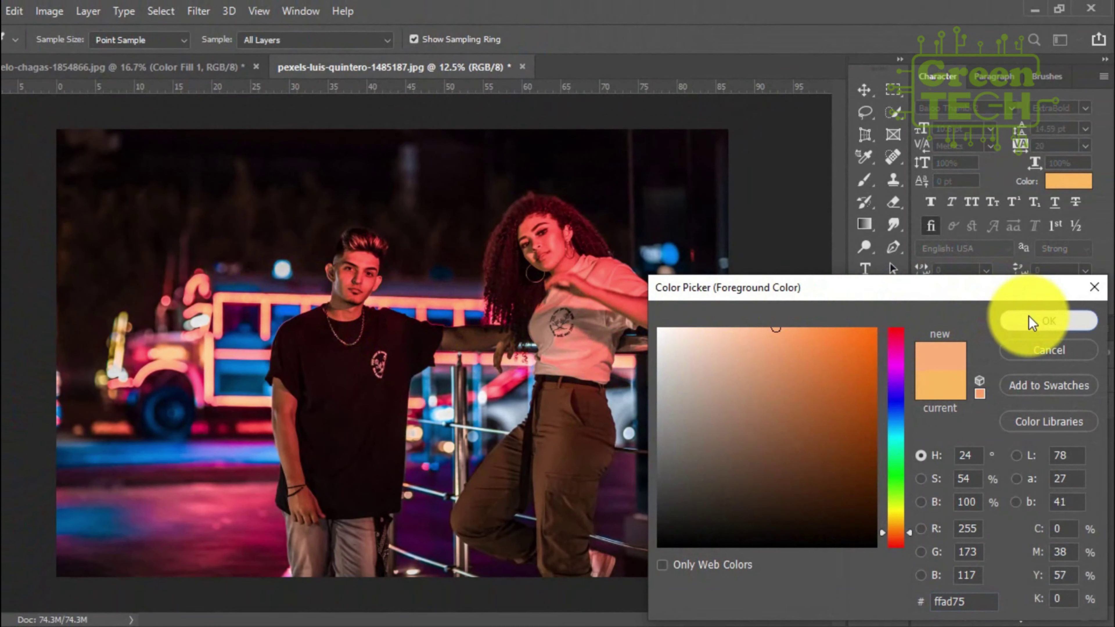
pyautogui.click(1031, 323)
# Step: Add a Solid Color fill layer in that light orange over the night photo
pyautogui.click(1005, 614)
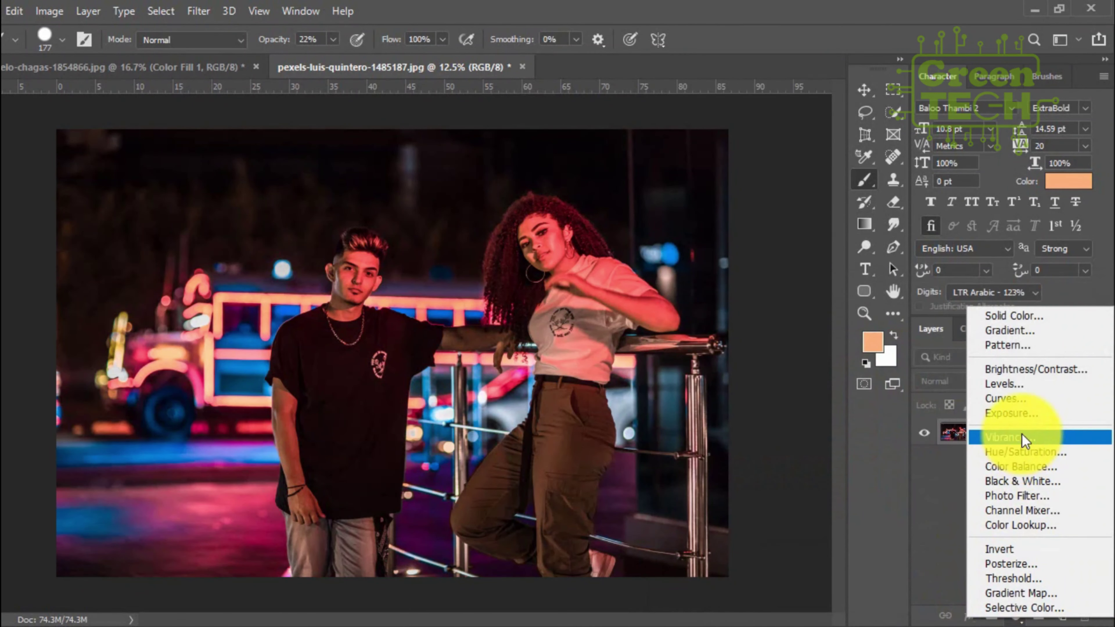
pyautogui.click(1005, 316)
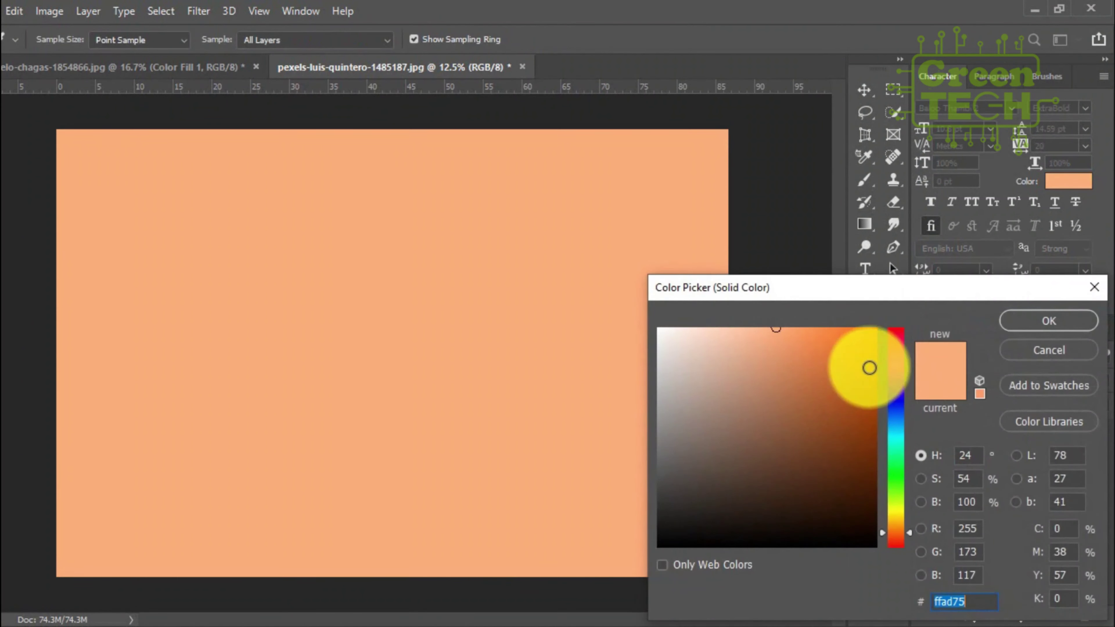
pyautogui.click(1022, 321)
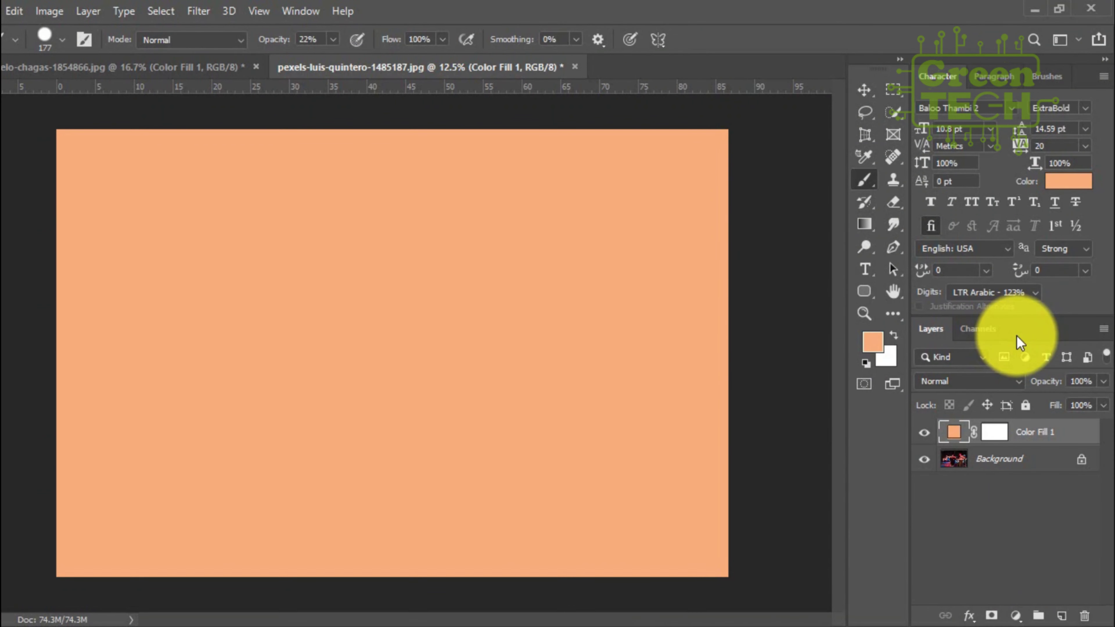
# Step: Set the couple photo's Color Fill 1 layer to Overlay at 41% opacity
pyautogui.click(1014, 380)
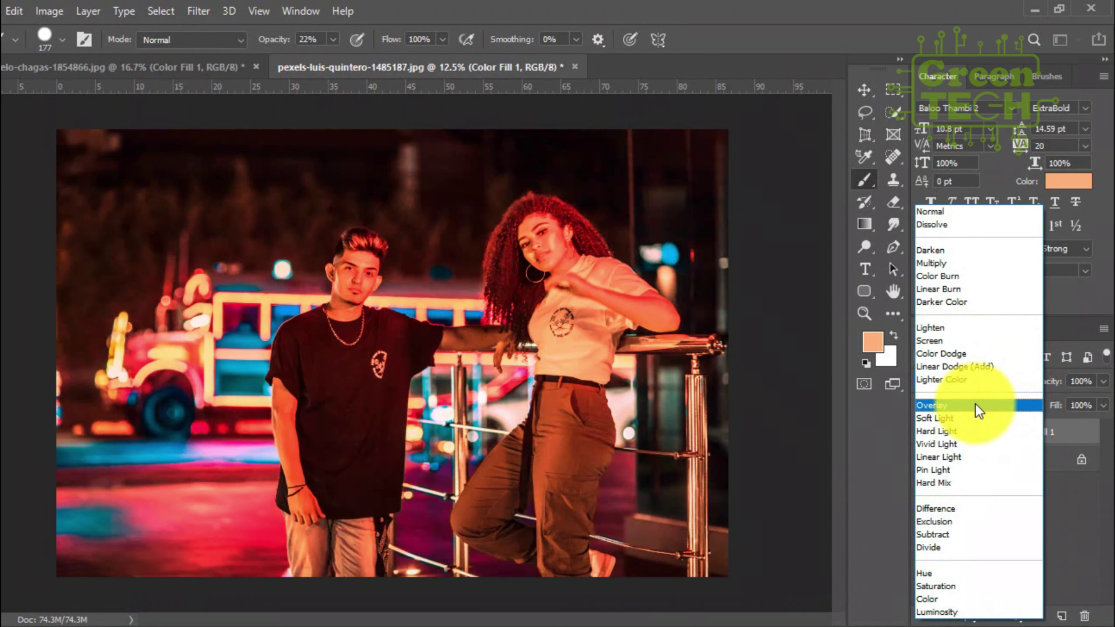
pyautogui.click(977, 405)
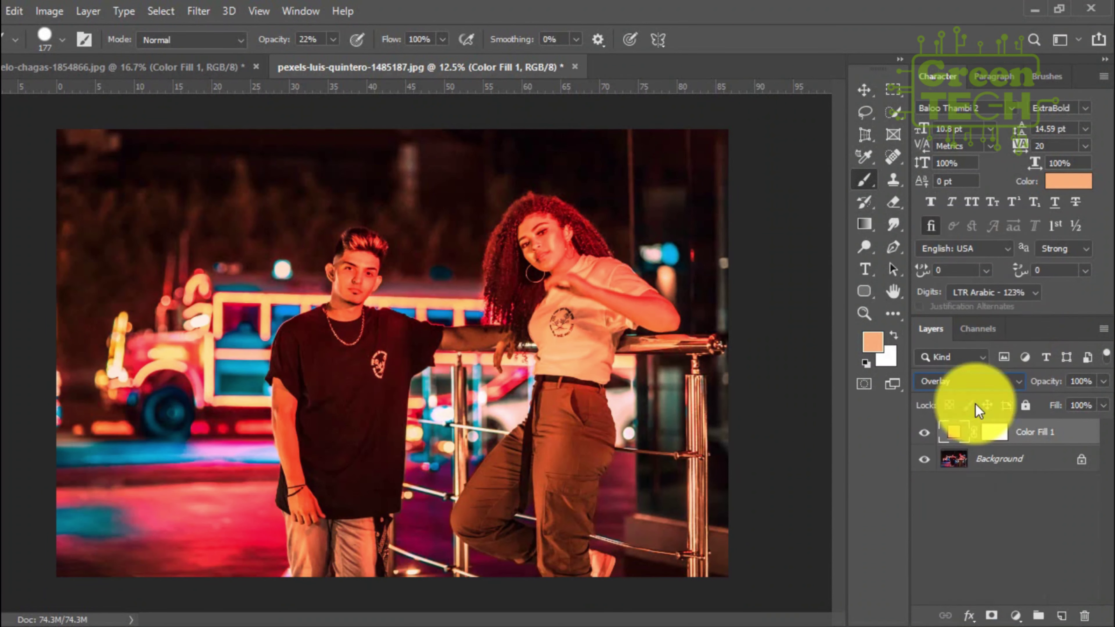
pyautogui.click(1103, 381)
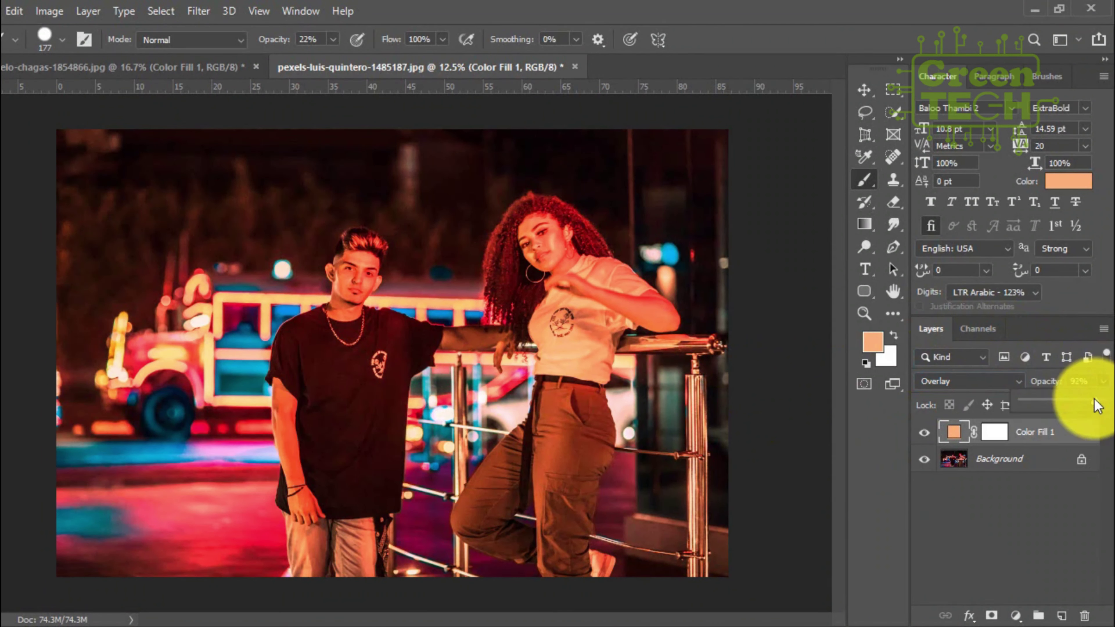
pyautogui.moveTo(1102, 404); pyautogui.dragTo(1056, 406)
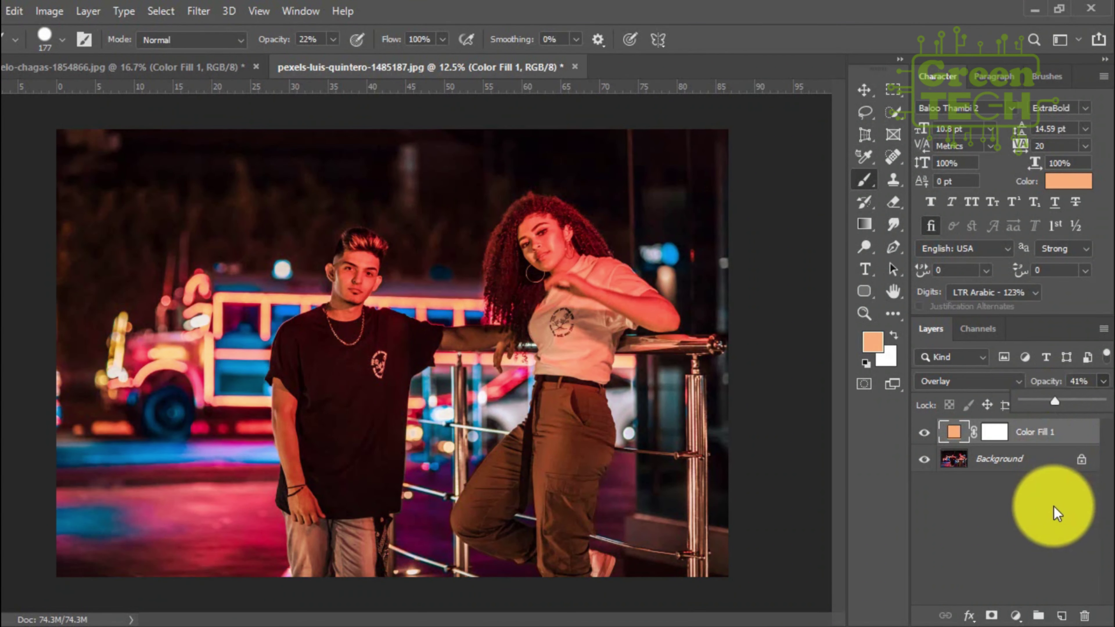
pyautogui.click(1054, 518)
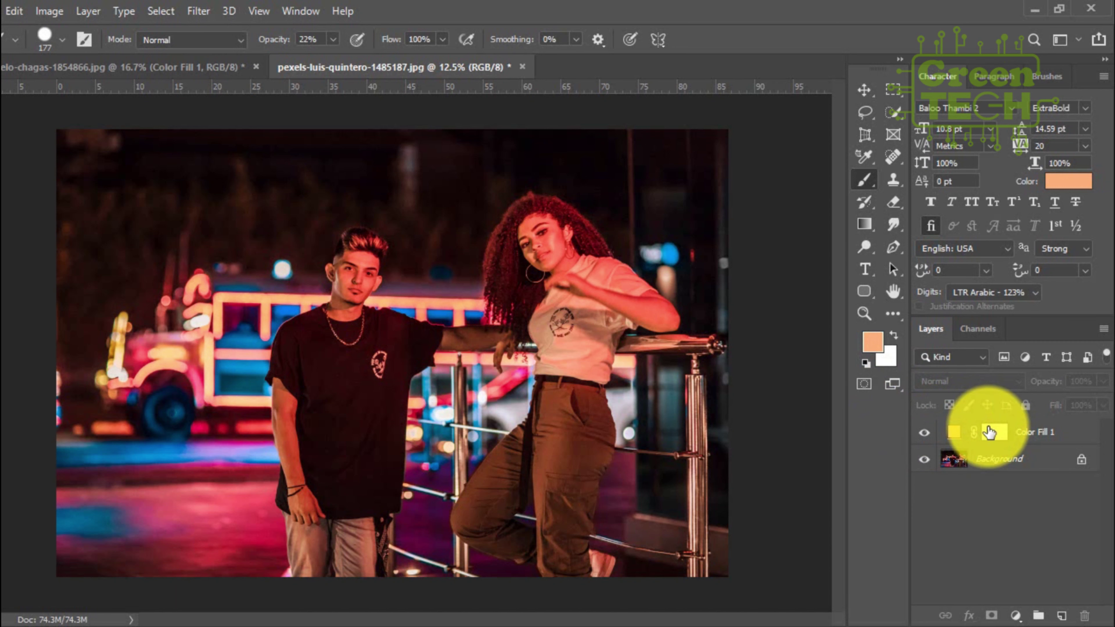
pyautogui.click(995, 436)
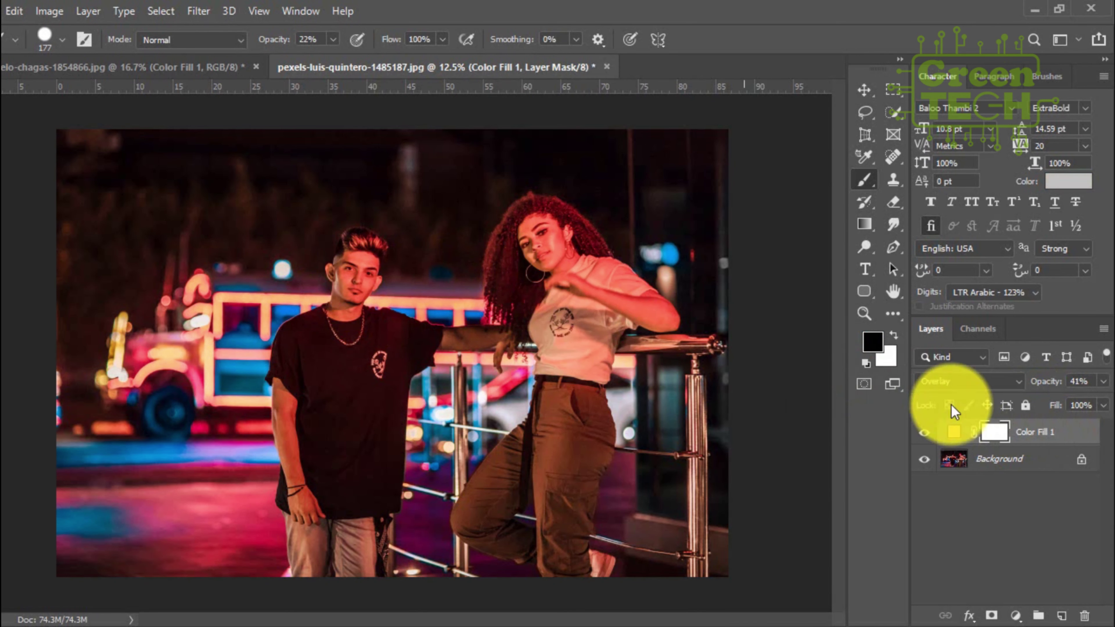
pyautogui.click(923, 434)
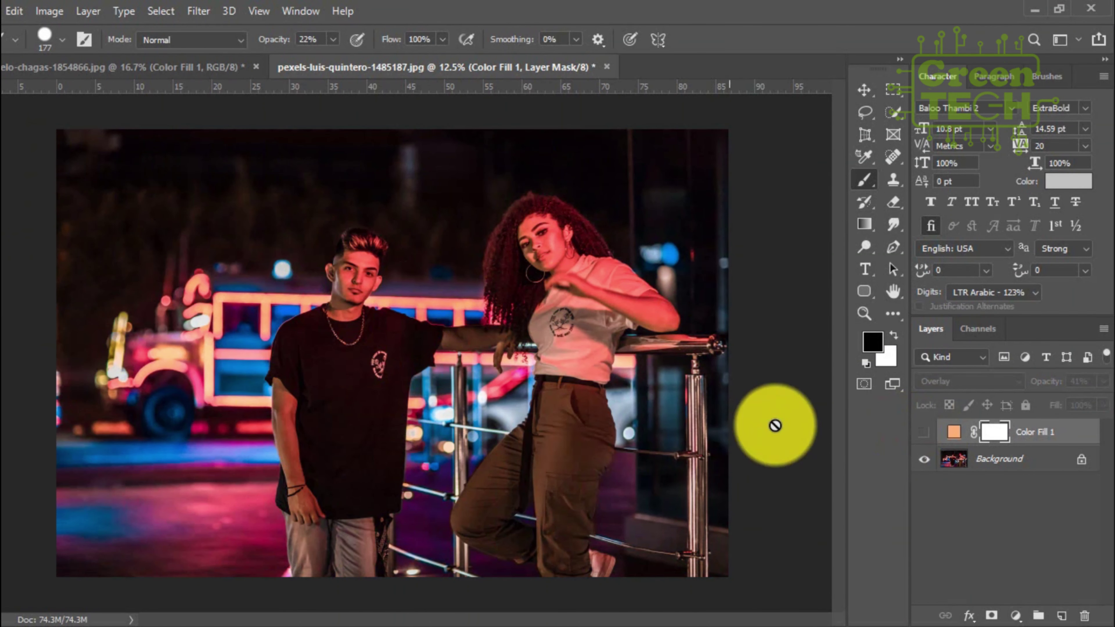
pyautogui.click(923, 434)
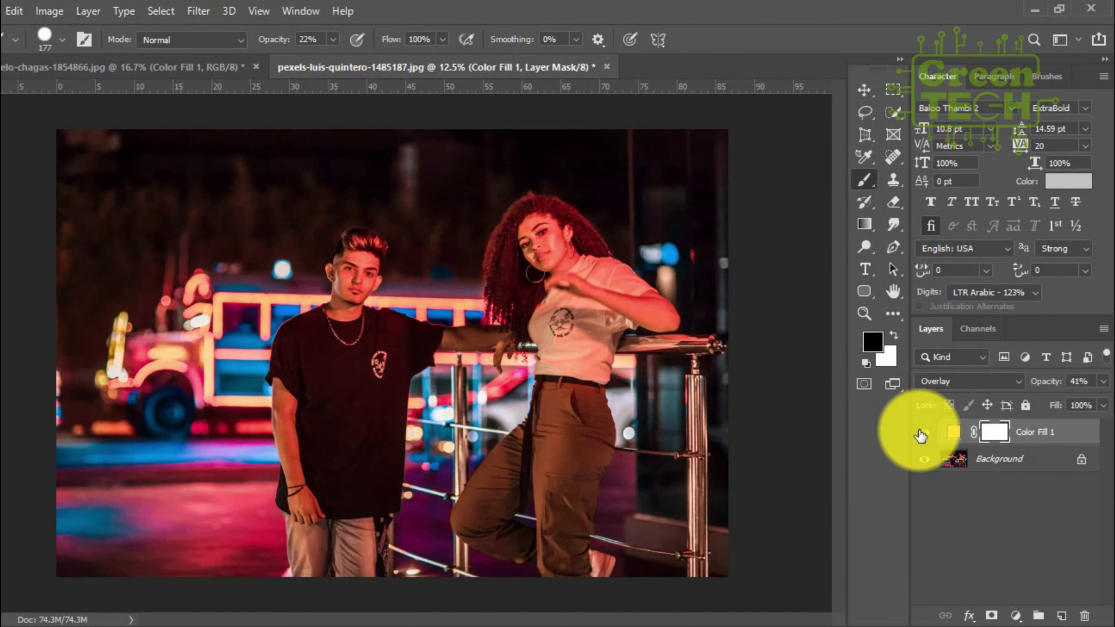